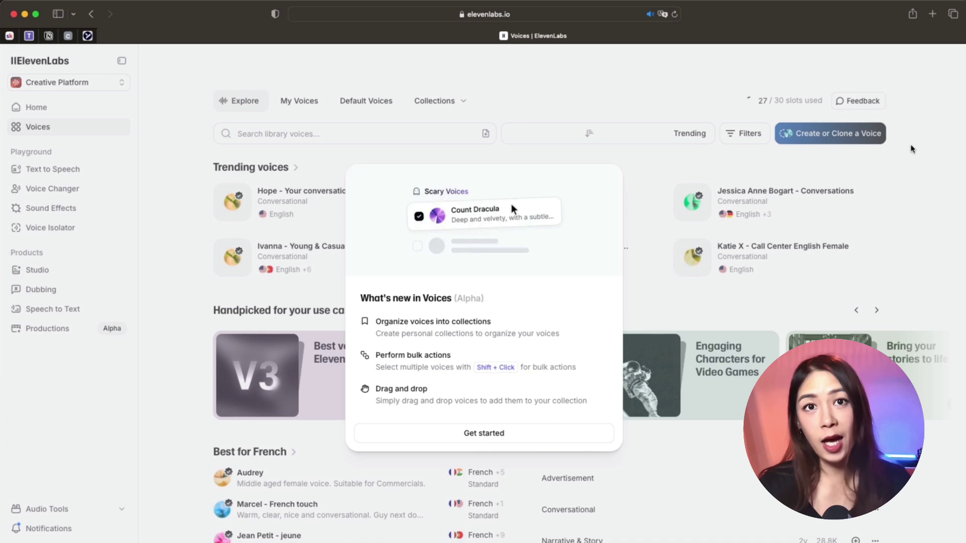
Step: Dismiss the announcement and start Voice Design from the 'Best voices for Eleven v3' collection
{"action": "left_click", "coordinate": [580, 439]}
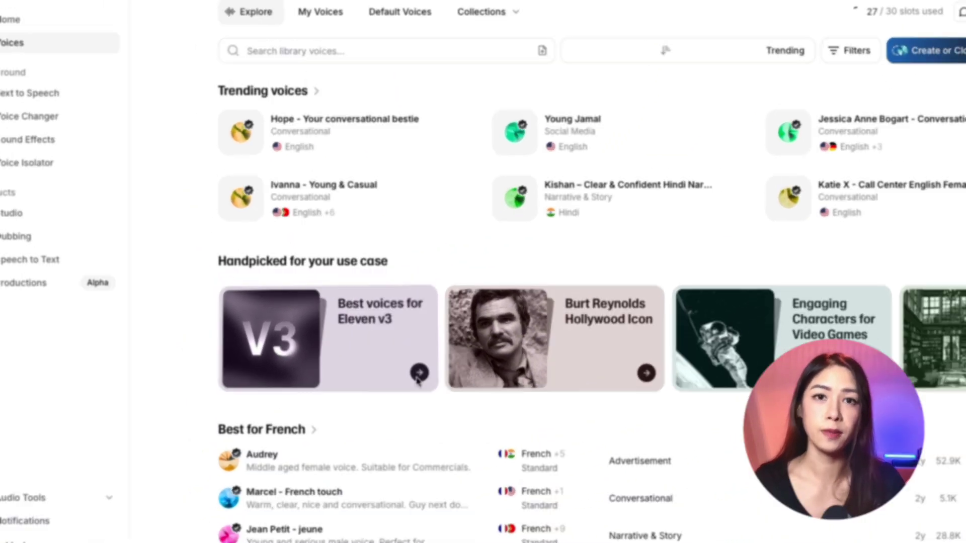
{"action": "left_click", "coordinate": [436, 336]}
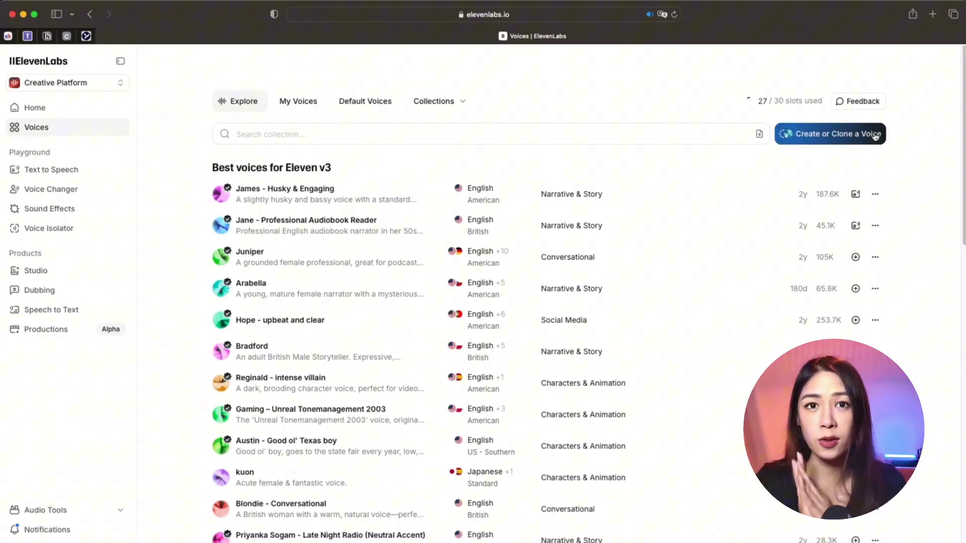
{"action": "left_click", "coordinate": [869, 146]}
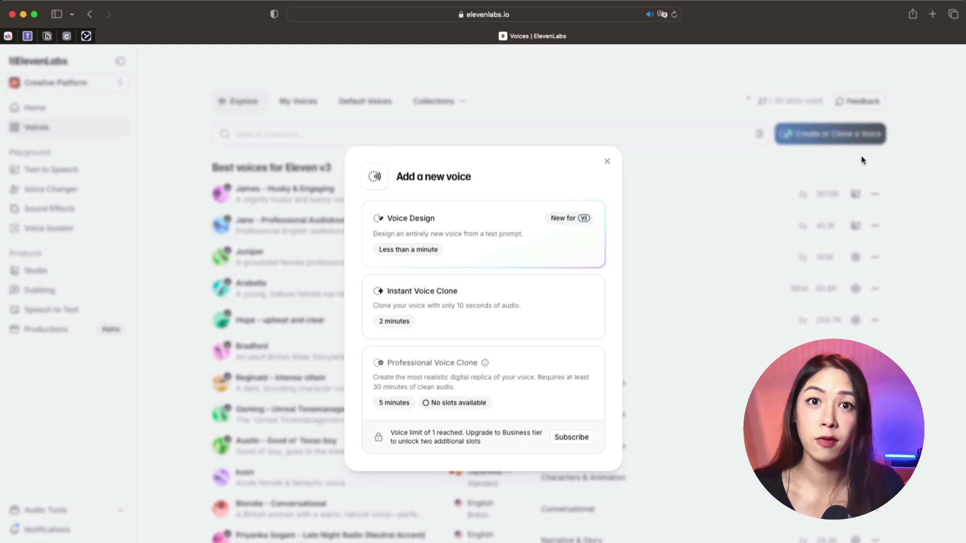
{"action": "left_click", "coordinate": [492, 247]}
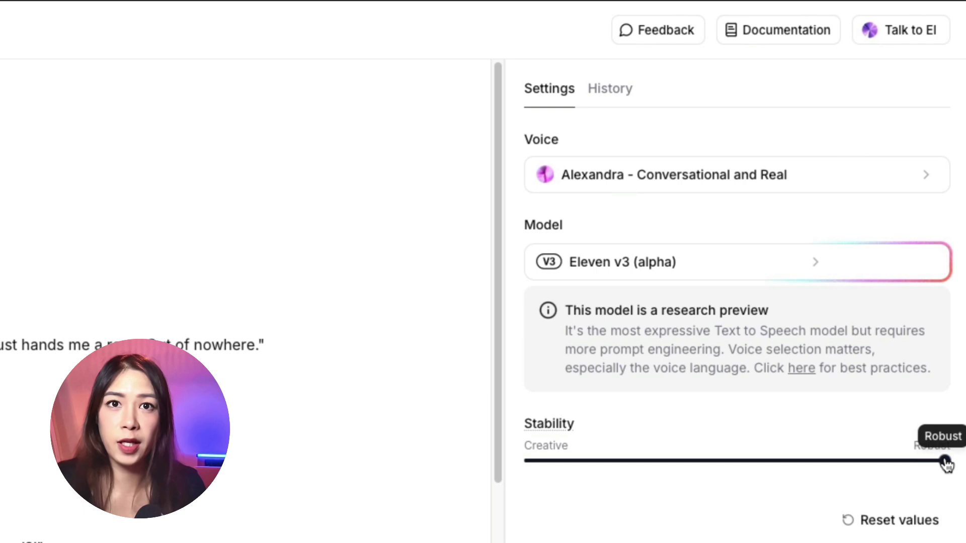
Step: Move Stability from Robust through the middle setting to the far-left Creative end
{"action": "left_click_drag", "start_coordinate": [942, 462], "coordinate": [738, 461]}
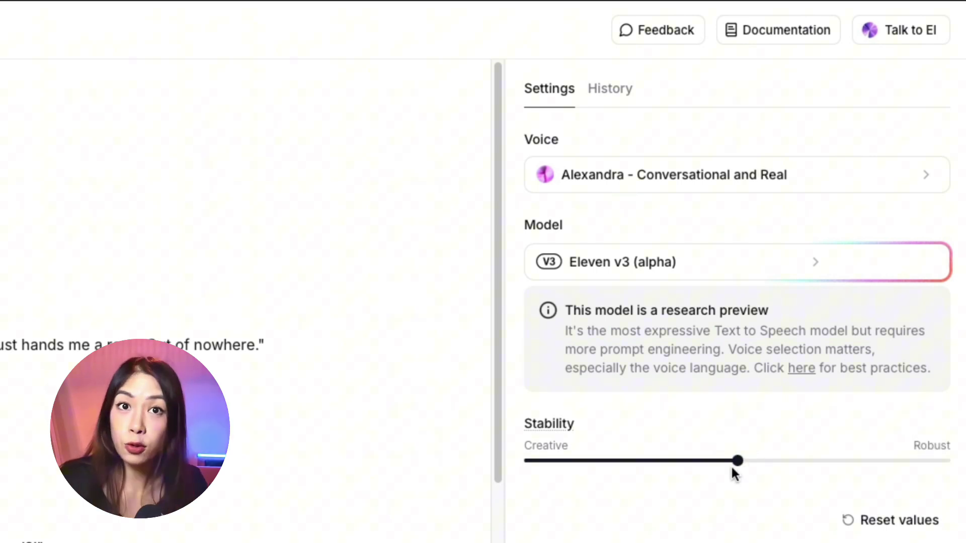
{"action": "mouse_move", "coordinate": [737, 465]}
{"action": "left_click_drag", "start_coordinate": [597, 465], "coordinate": [481, 459]}
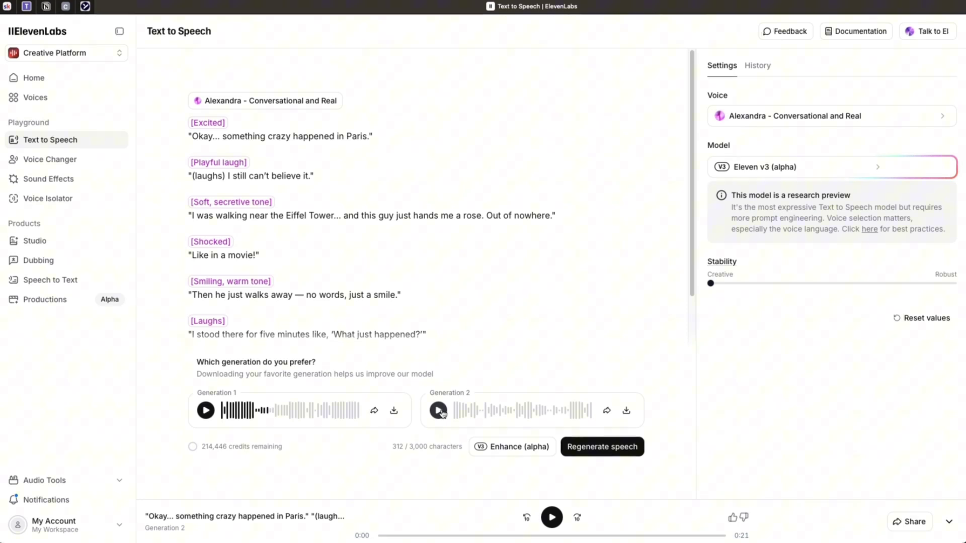
Step: Listen to Generation 2, the Creative-stability take of the Paris script
{"action": "left_click", "coordinate": [439, 414]}
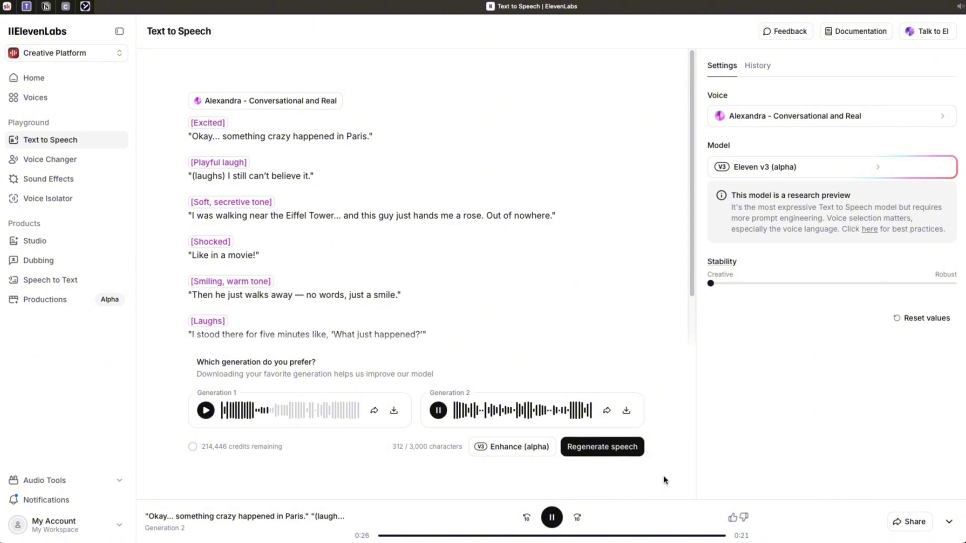
Step: Set Stability to the far-right Robust end and regenerate the Paris script
{"action": "left_click_drag", "start_coordinate": [927, 284], "coordinate": [956, 283]}
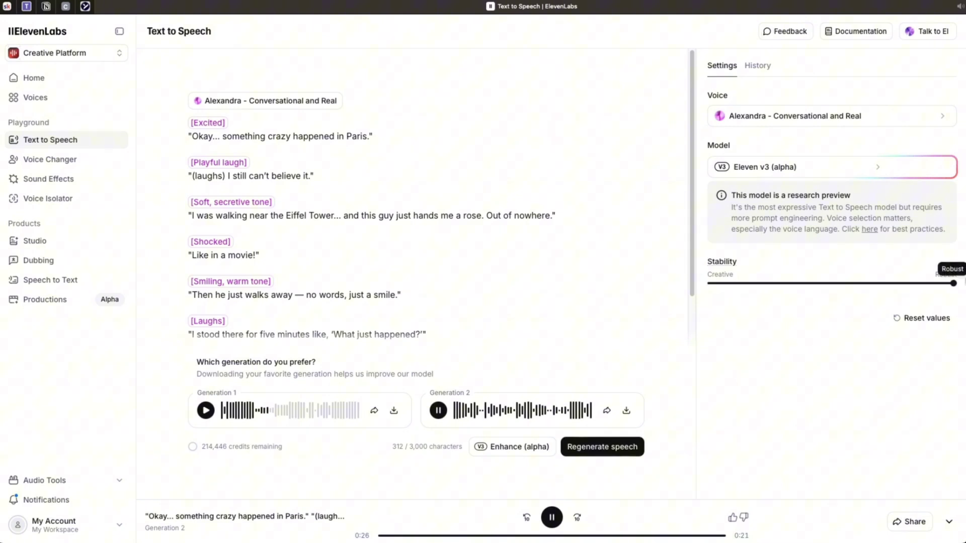
{"action": "left_click", "coordinate": [611, 449]}
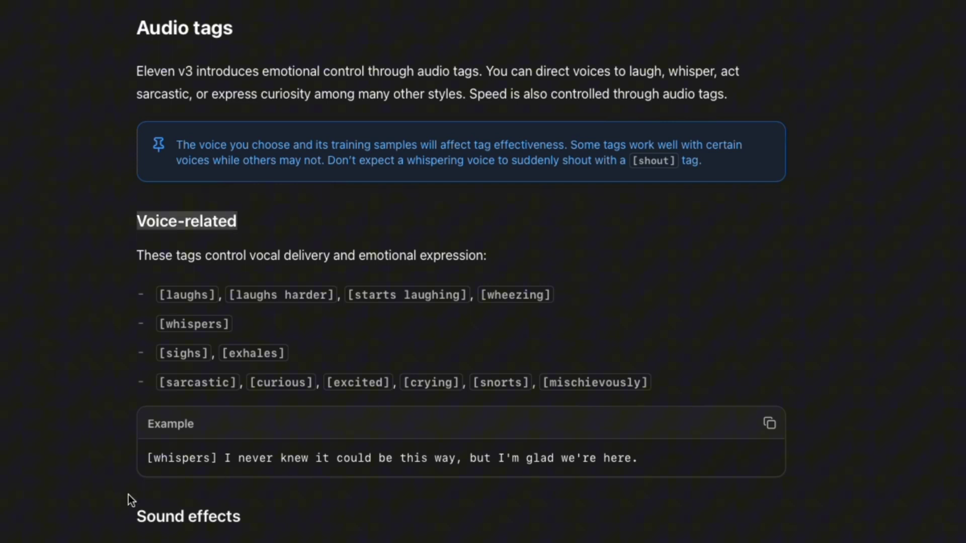
Step: Scroll the Prompting Eleven v3 guide to the Voice-related and Sound effects audio tag lists
{"action": "scroll", "coordinate": [270, 512], "scroll_direction": "down", "scroll_amount": 5}
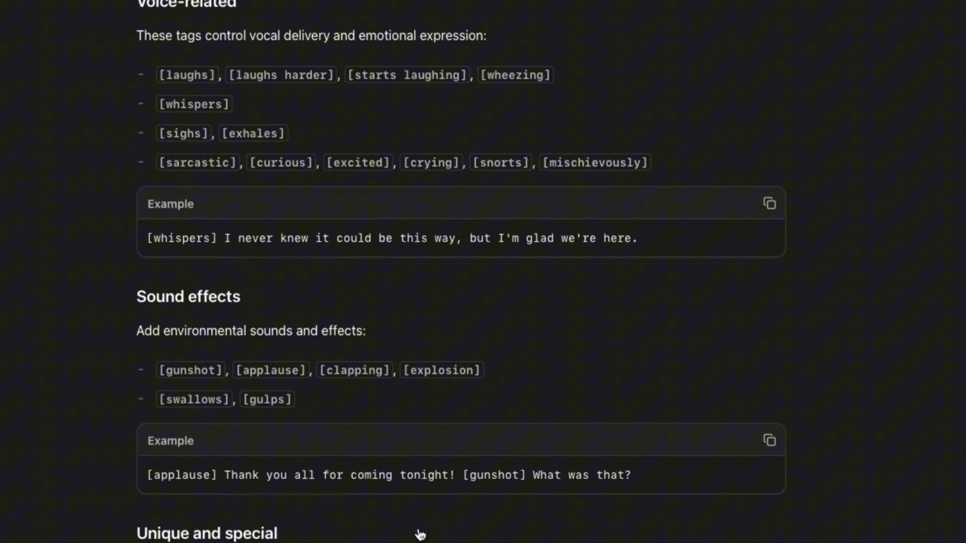
{"action": "scroll", "coordinate": [428, 534], "scroll_direction": "up", "scroll_amount": 2}
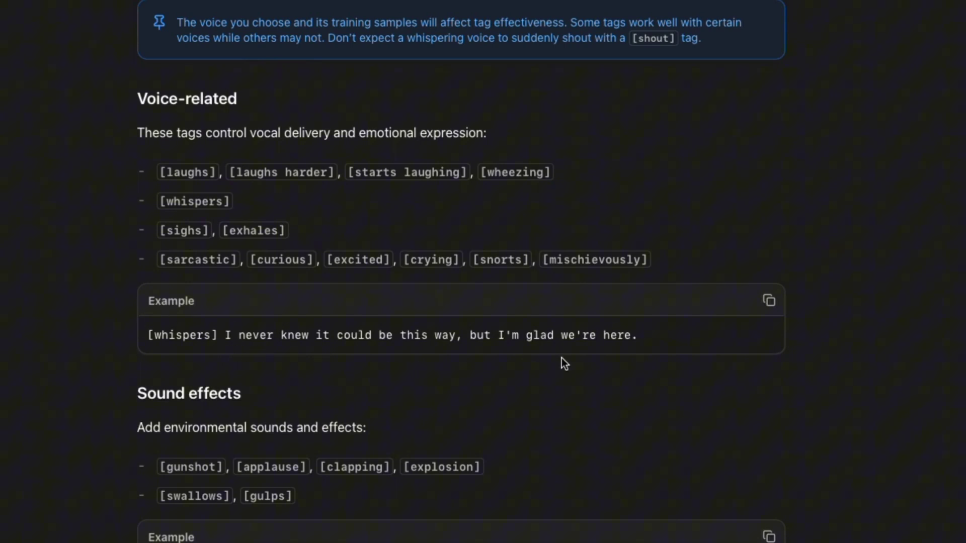
{"action": "scroll", "coordinate": [270, 382], "scroll_direction": "down", "scroll_amount": 3}
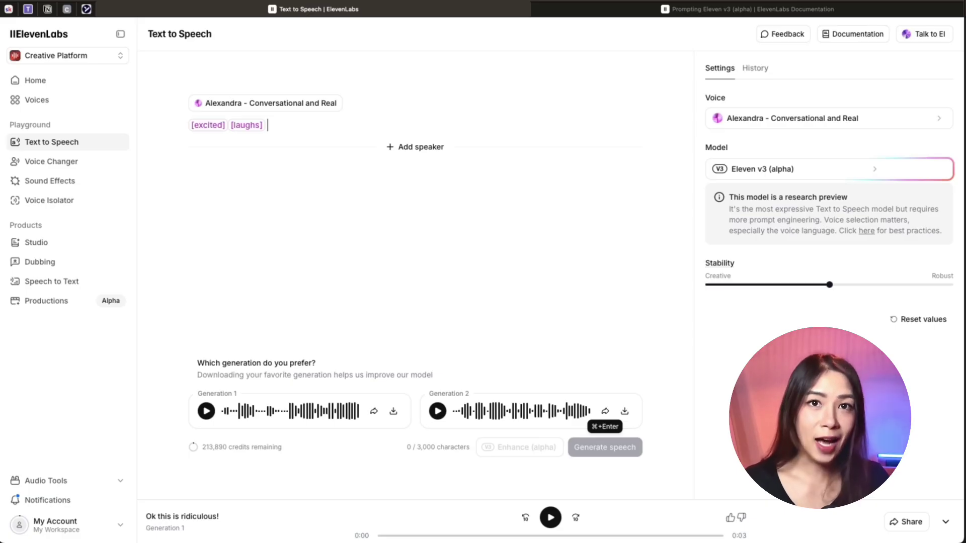
Step: Add 'Ok this is ridiculous!' after the [excited] [laughs] tags and play Generation 1
{"action": "type", "text": "Ok this is ridi"}
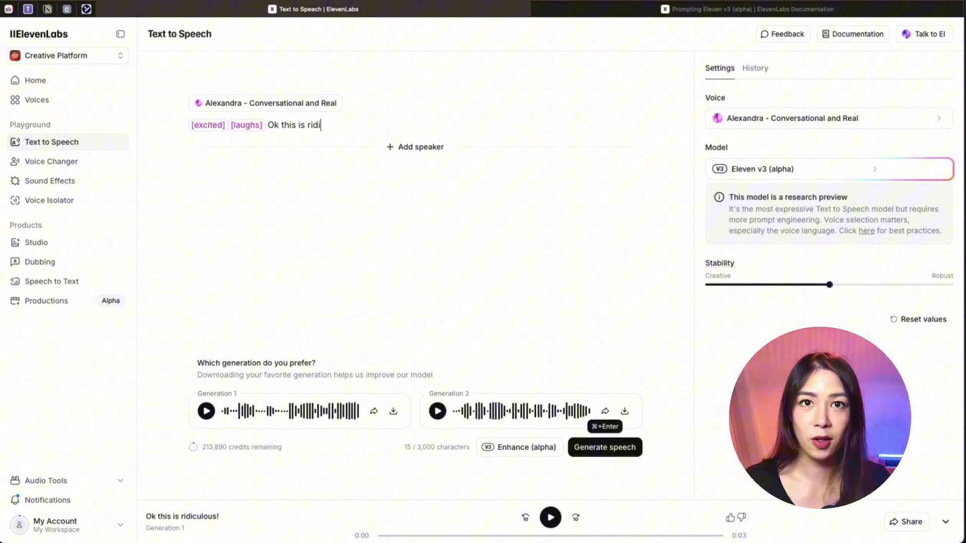
{"action": "type", "text": "culous!"}
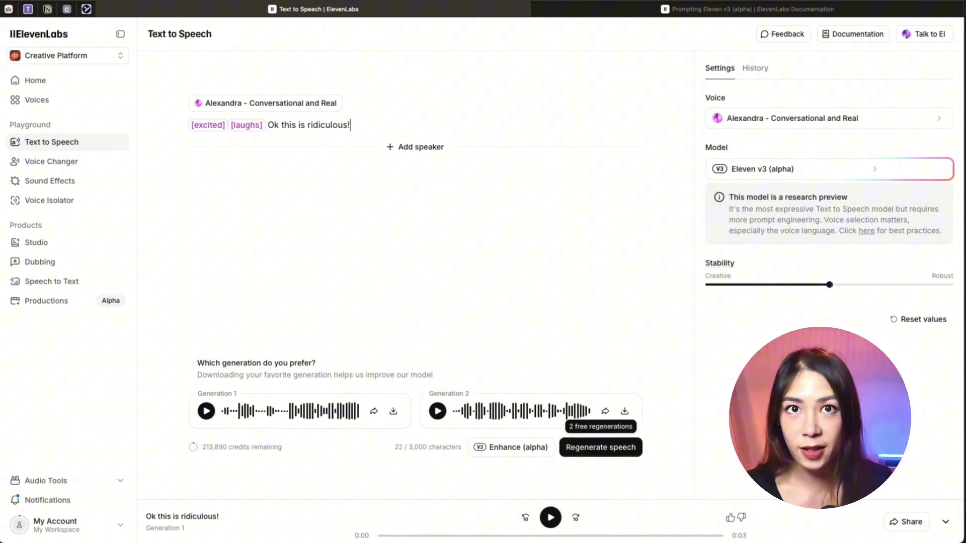
{"action": "left_click", "coordinate": [205, 411]}
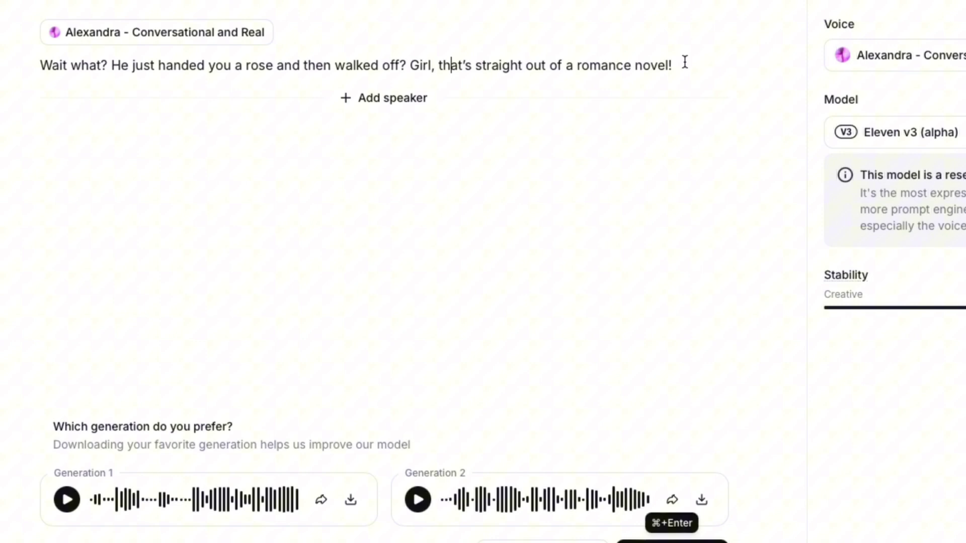
Step: Play the plain reply, replace it with the capitalised version containing (pause), and generate speech
{"action": "left_click", "coordinate": [67, 500]}
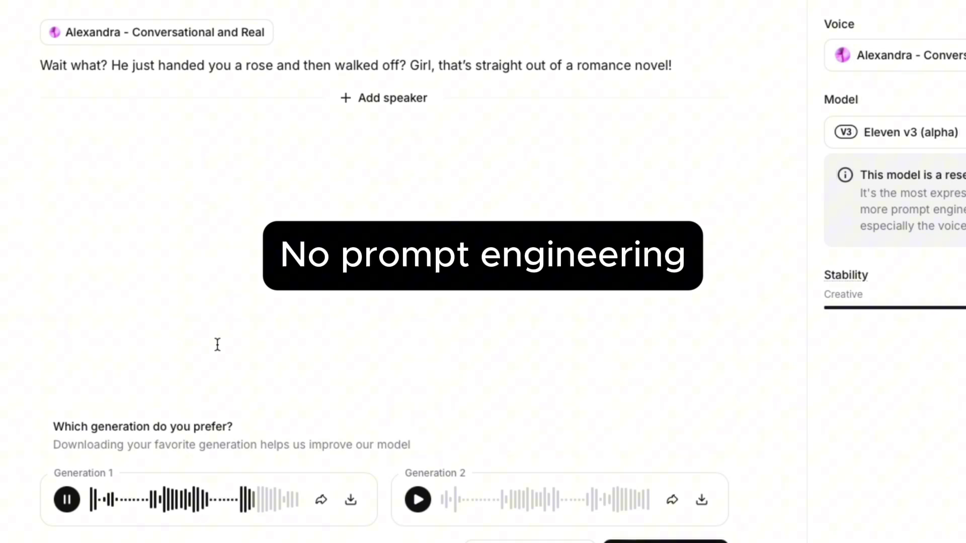
{"action": "key", "text": "ctrl+a"}
{"action": "key", "text": "BackSpace"}
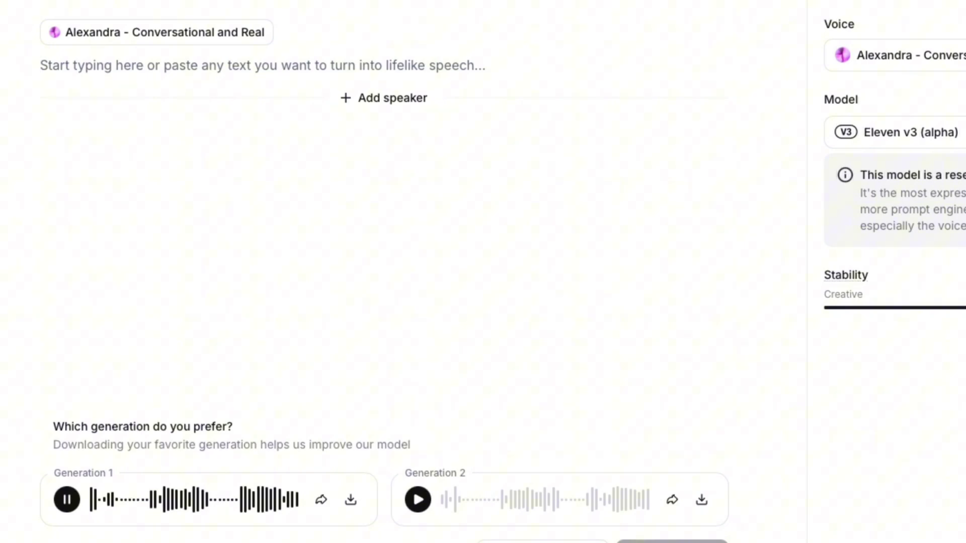
{"action": "type", "text": "WAIT... WHAT?! (pause) He just handed you a ROSE? And then WALKED OFF?! Girl... that’s straight out of a ROMANCE NOVEL."}
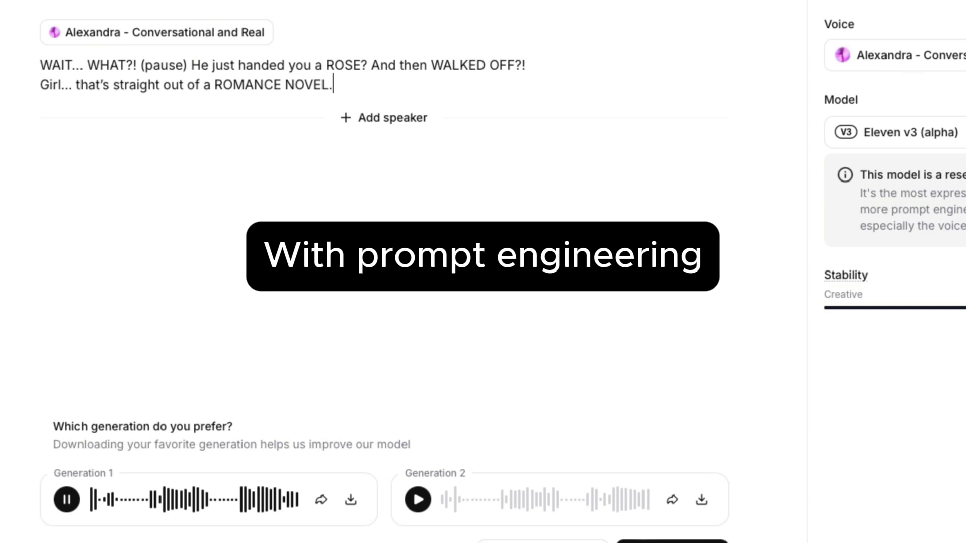
{"action": "left_click", "coordinate": [672, 541]}
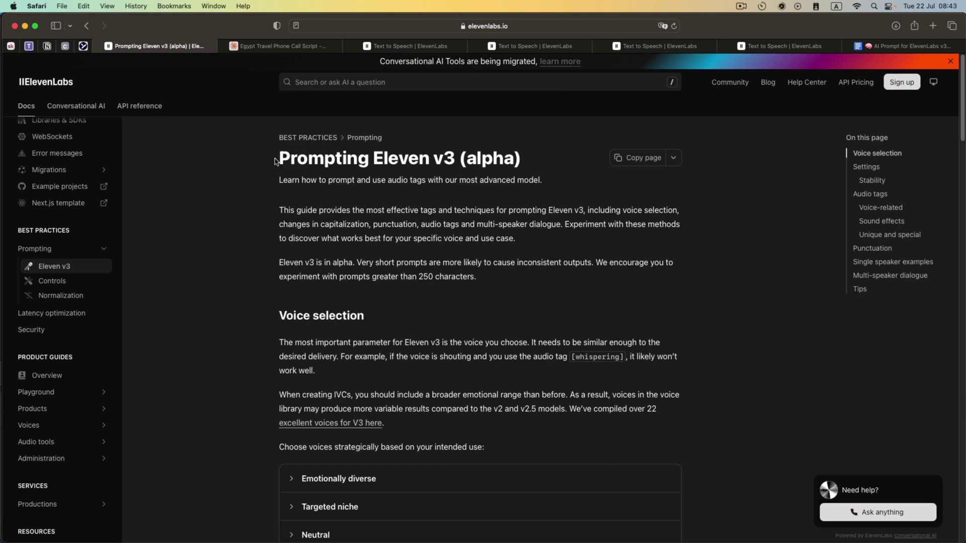
Step: Read down the Prompting Eleven v3 (alpha) guide, then return to the Claude script tab
{"action": "left_click_drag", "start_coordinate": [277, 162], "coordinate": [523, 161]}
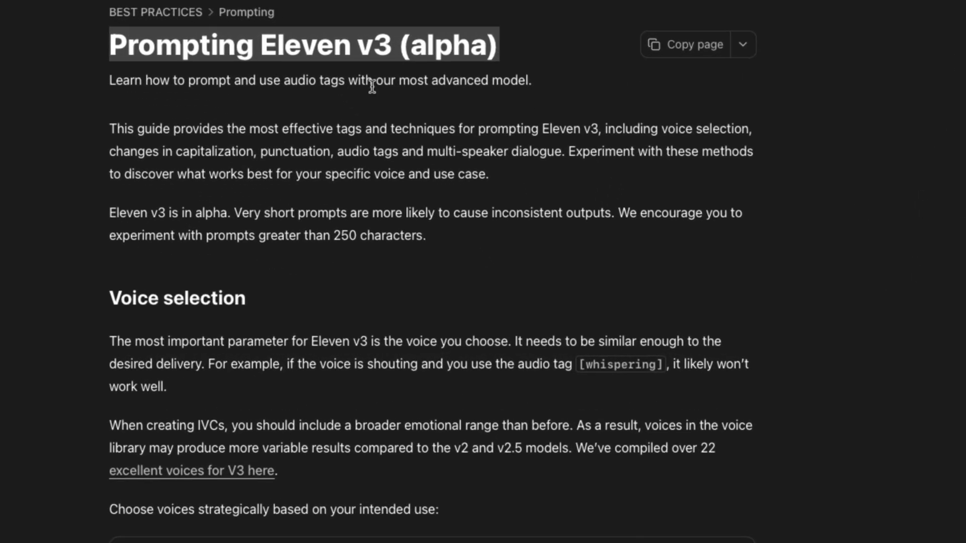
{"action": "left_click", "coordinate": [371, 85]}
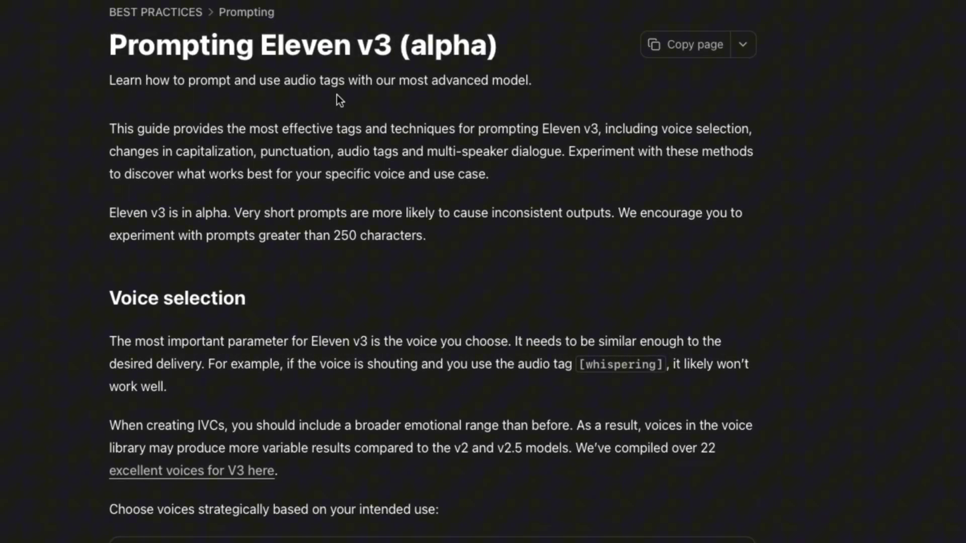
{"action": "scroll", "coordinate": [232, 155], "scroll_direction": "down", "scroll_amount": 6}
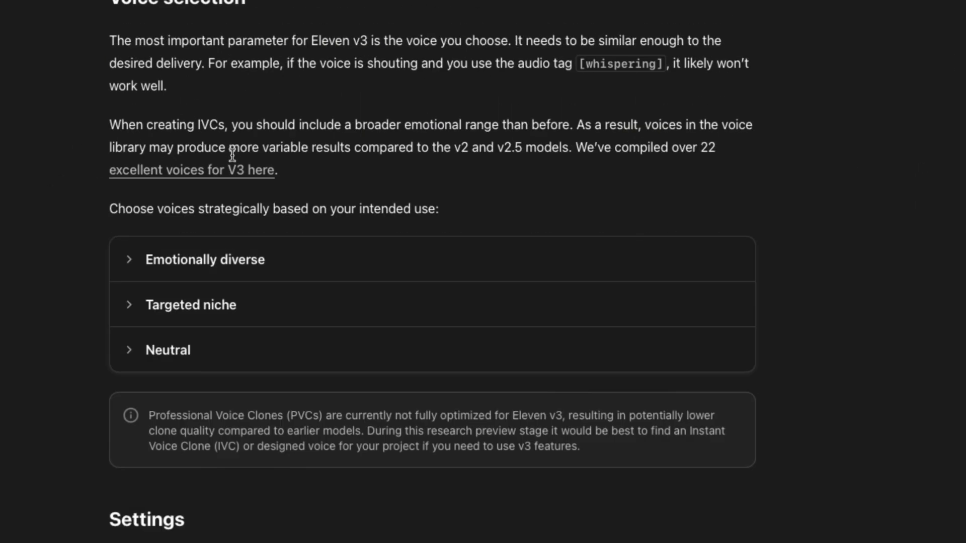
{"action": "scroll", "coordinate": [402, 166], "scroll_direction": "down", "scroll_amount": 5}
{"action": "scroll", "coordinate": [411, 162], "scroll_direction": "down", "scroll_amount": 15}
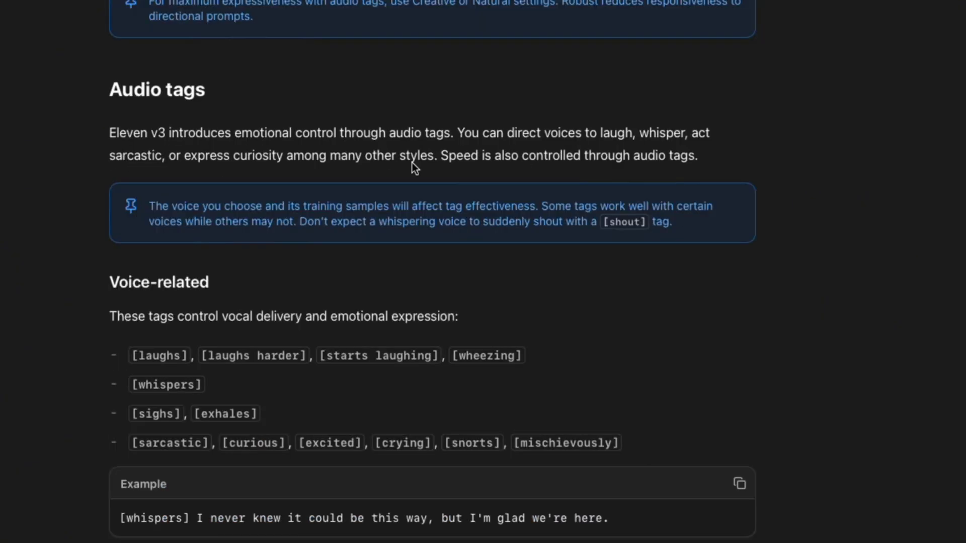
{"action": "scroll", "coordinate": [412, 162], "scroll_direction": "down", "scroll_amount": 10}
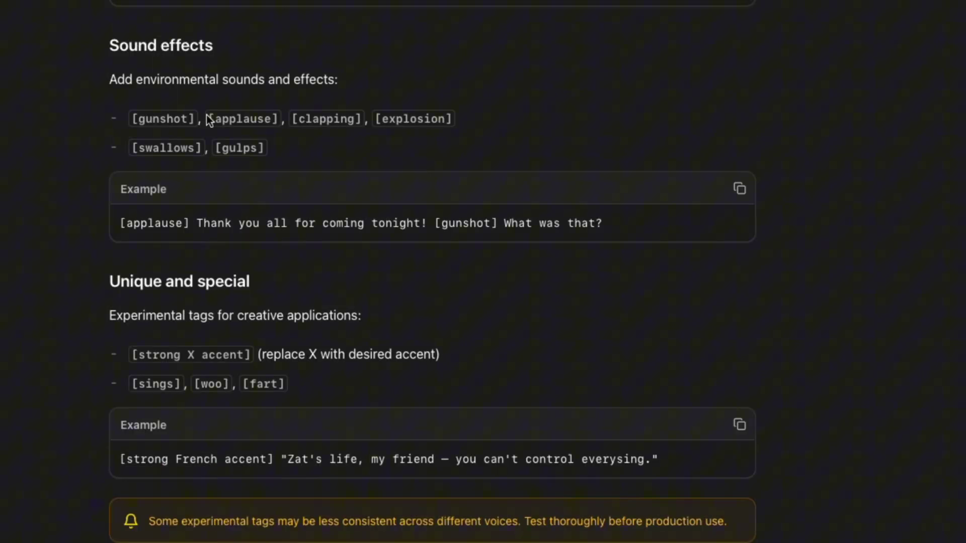
{"action": "scroll", "coordinate": [356, 134], "scroll_direction": "down", "scroll_amount": 3}
{"action": "scroll", "coordinate": [356, 136], "scroll_direction": "down", "scroll_amount": 6}
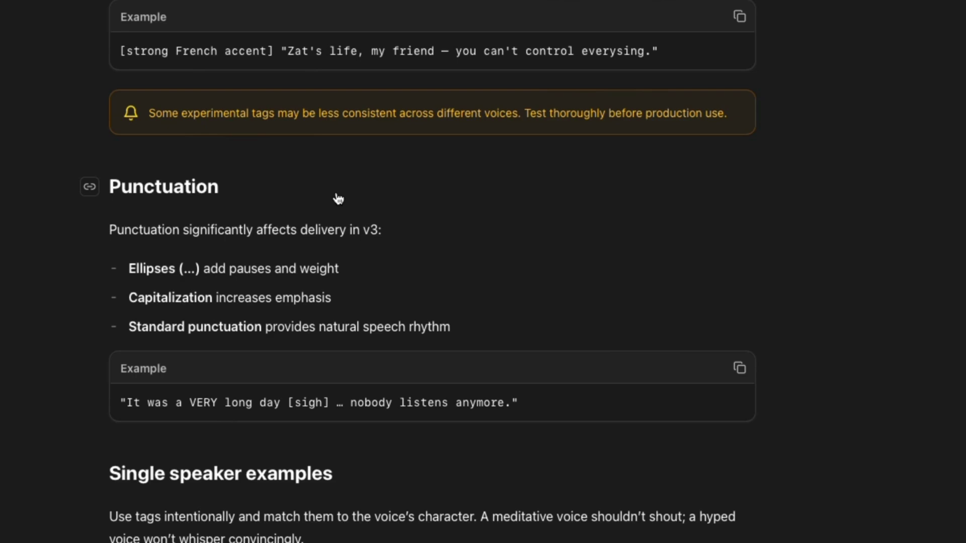
{"action": "scroll", "coordinate": [340, 198], "scroll_direction": "down", "scroll_amount": 7}
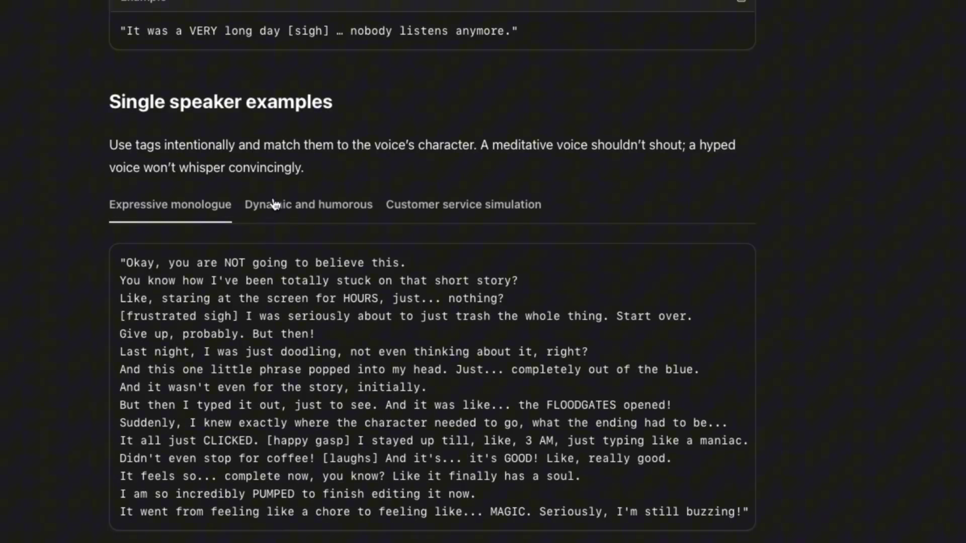
{"action": "scroll", "coordinate": [307, 149], "scroll_direction": "down", "scroll_amount": 6}
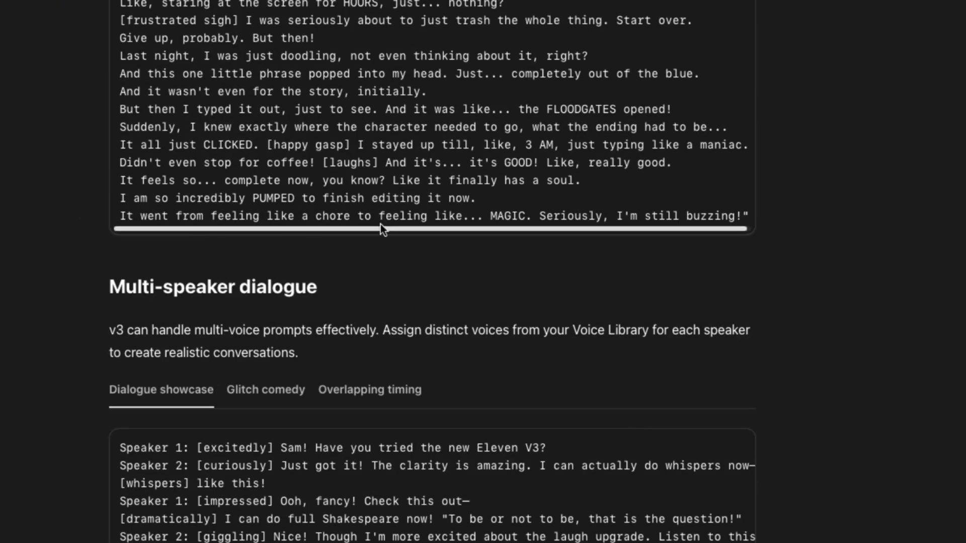
{"action": "scroll", "coordinate": [412, 316], "scroll_direction": "down", "scroll_amount": 5}
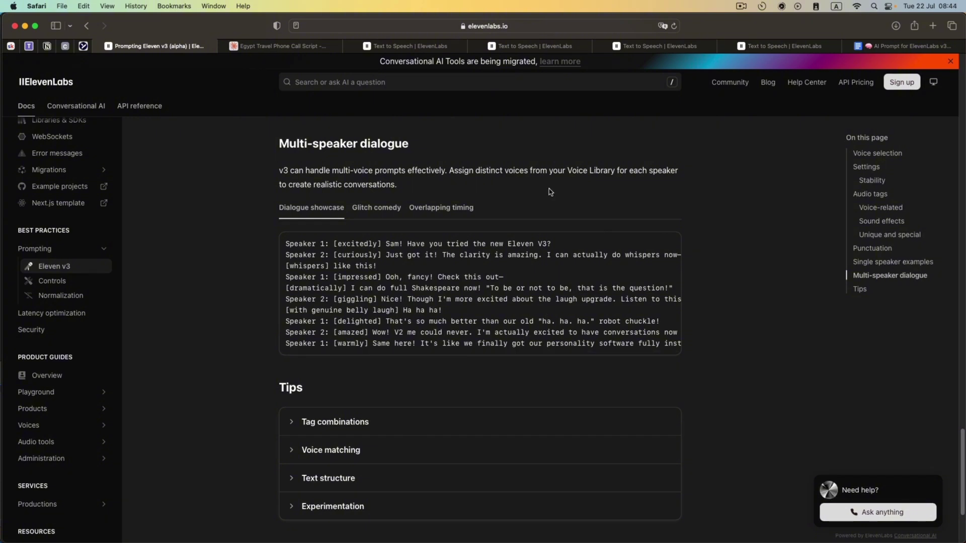
{"action": "key", "text": "ctrl+Tab"}
{"action": "key", "text": "ctrl+Tab"}
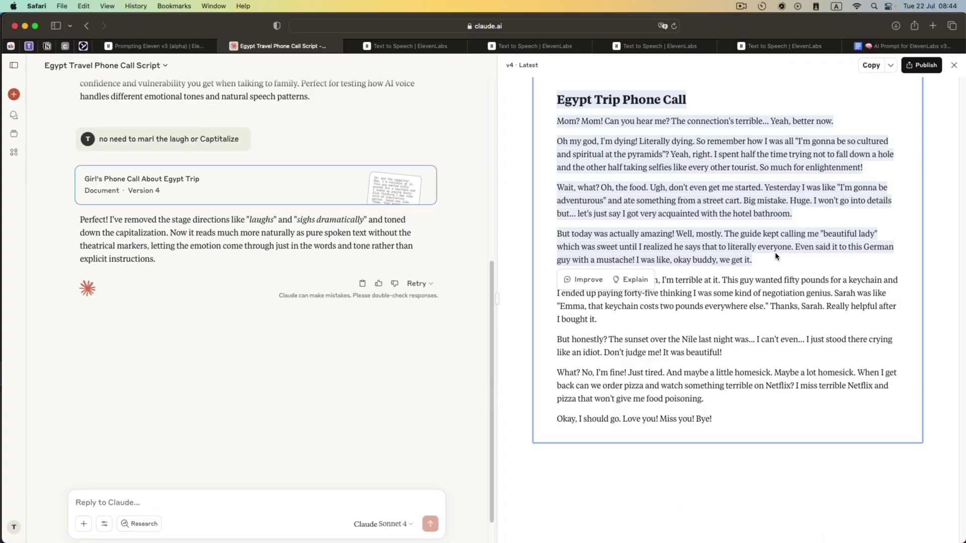
Step: Select the Egypt Trip Phone Call script through "we get it." and return to ElevenLabs Text to Speech
{"action": "left_click", "coordinate": [811, 272]}
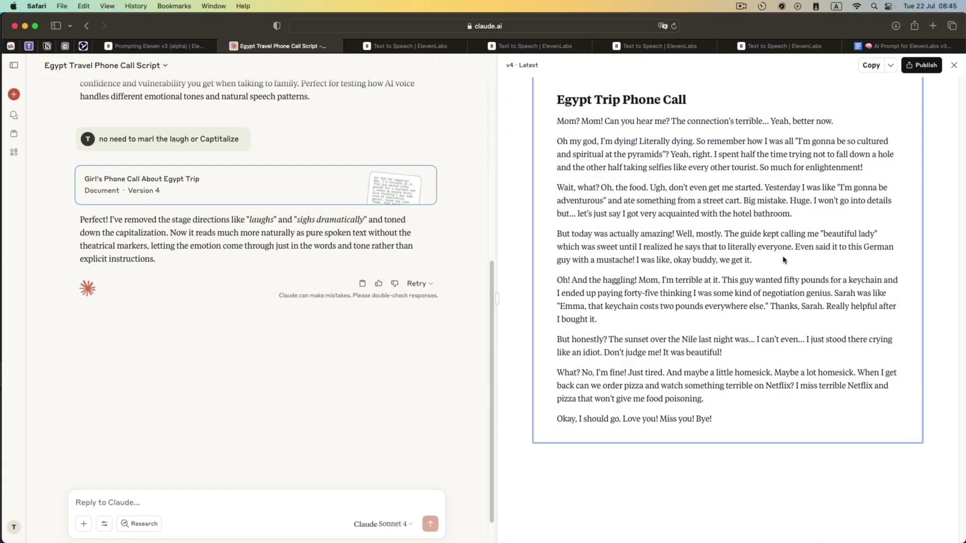
{"action": "left_click_drag", "start_coordinate": [783, 259], "coordinate": [521, 116]}
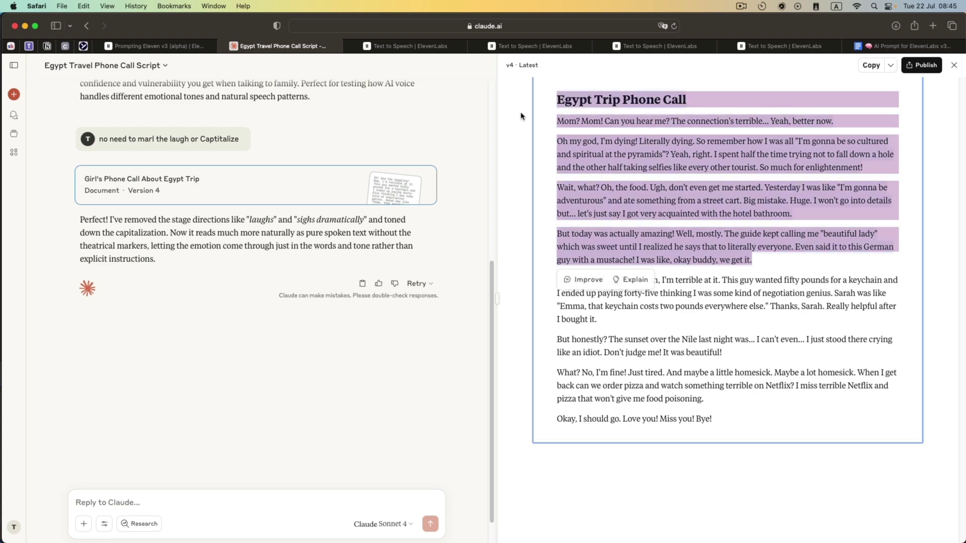
{"action": "left_click", "coordinate": [417, 46]}
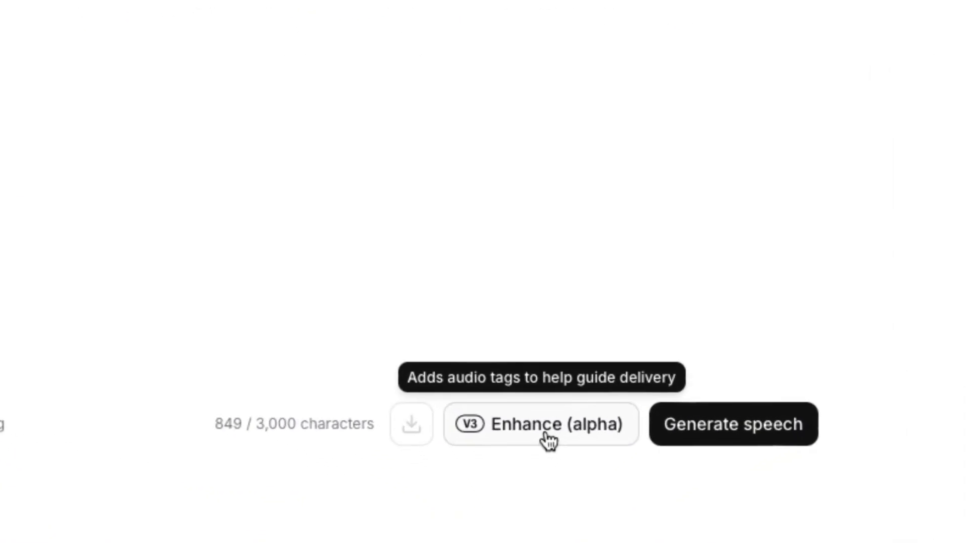
Step: Run Enhance (alpha) to add audio tags, then select the whole v3 voice-optimization prompt
{"action": "left_click", "coordinate": [547, 435]}
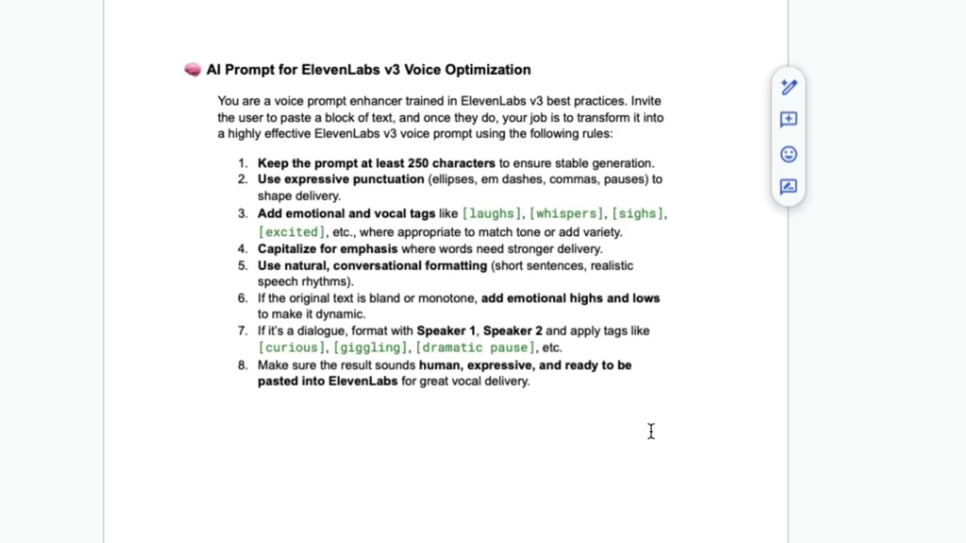
{"action": "left_click_drag", "start_coordinate": [651, 431], "coordinate": [168, 22]}
{"action": "key", "text": "ctrl+c"}
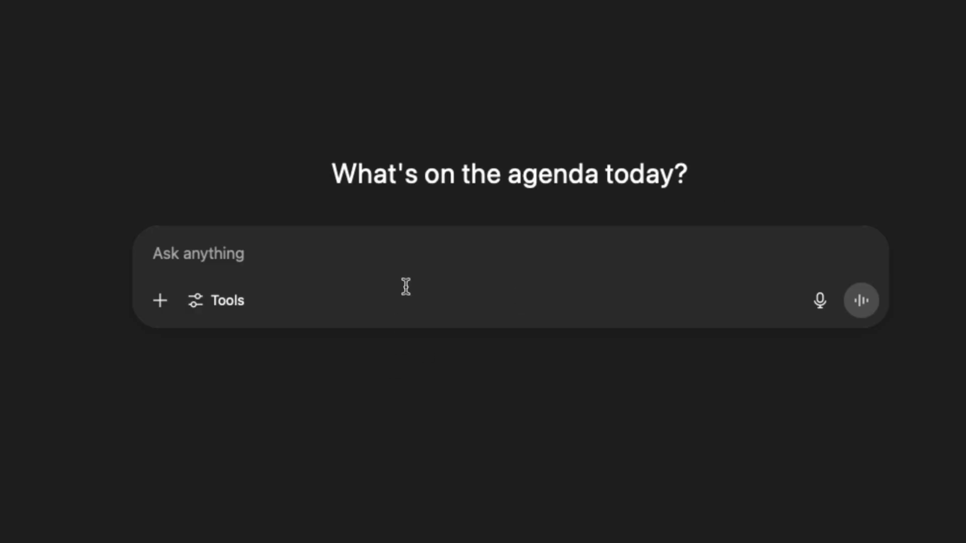
Step: Send ChatGPT the voice-optimization prompt with the Egypt Trip Phone Call script, then select its tagged reply
{"action": "left_click", "coordinate": [400, 282]}
{"action": "key", "text": "ctrl+v"}
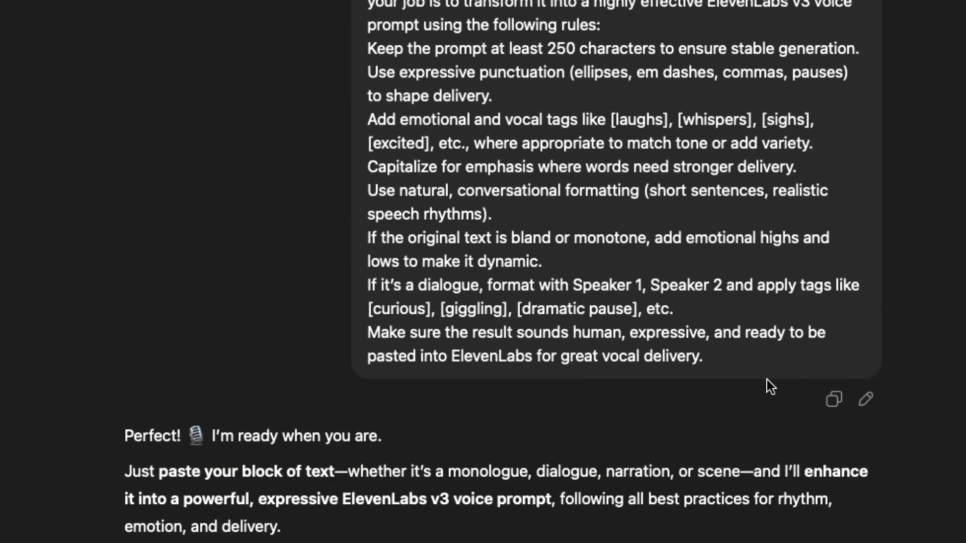
{"action": "key", "text": "super+v"}
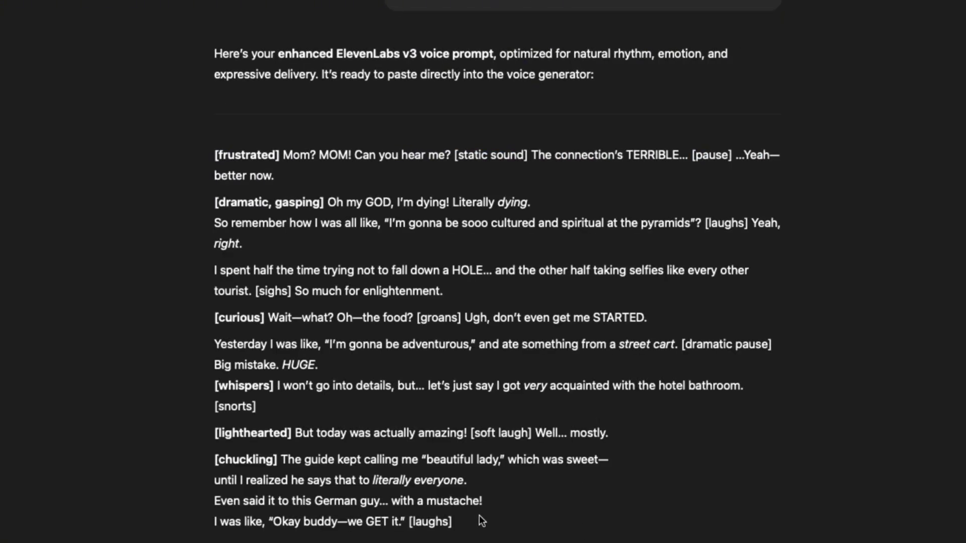
{"action": "left_click_drag", "start_coordinate": [475, 518], "coordinate": [211, 148]}
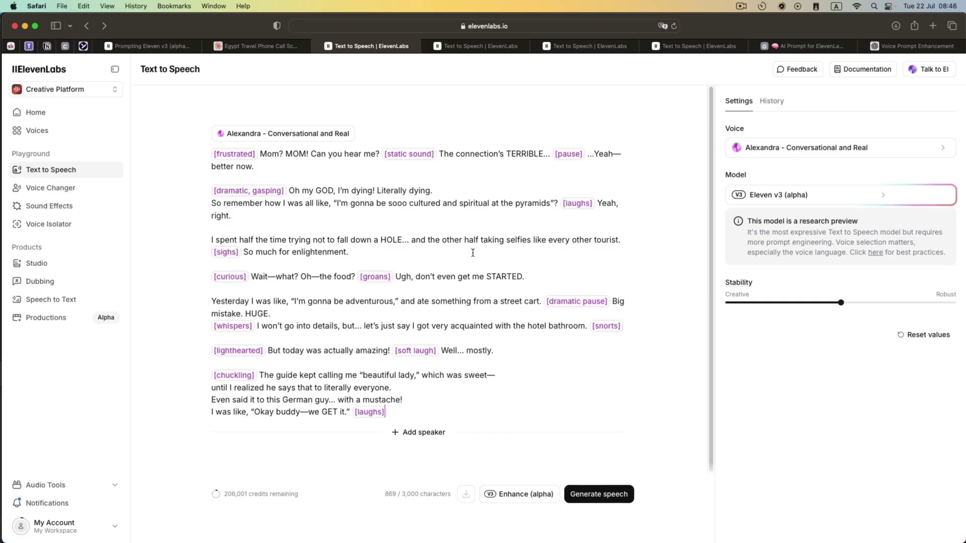
Step: Generate speech from the ChatGPT-tagged Egypt script, producing Generation 1 and Generation 2
{"action": "left_click", "coordinate": [598, 494]}
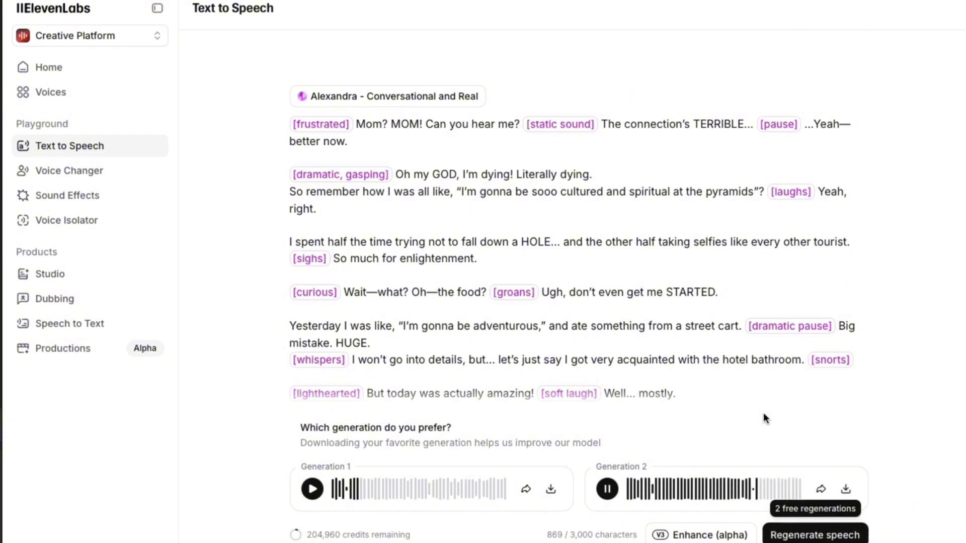
Step: Scroll down the tagged Egypt script to its [chuckling] tour-guide anecdote ending on [laughs]
{"action": "scroll", "coordinate": [765, 398], "scroll_direction": "down", "scroll_amount": 1}
{"action": "scroll", "coordinate": [765, 398], "scroll_direction": "down", "scroll_amount": 3}
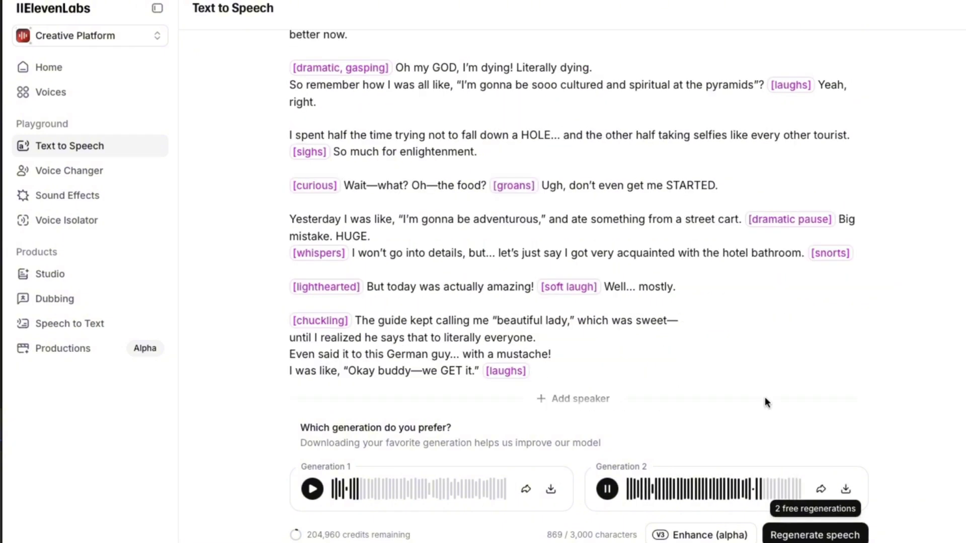